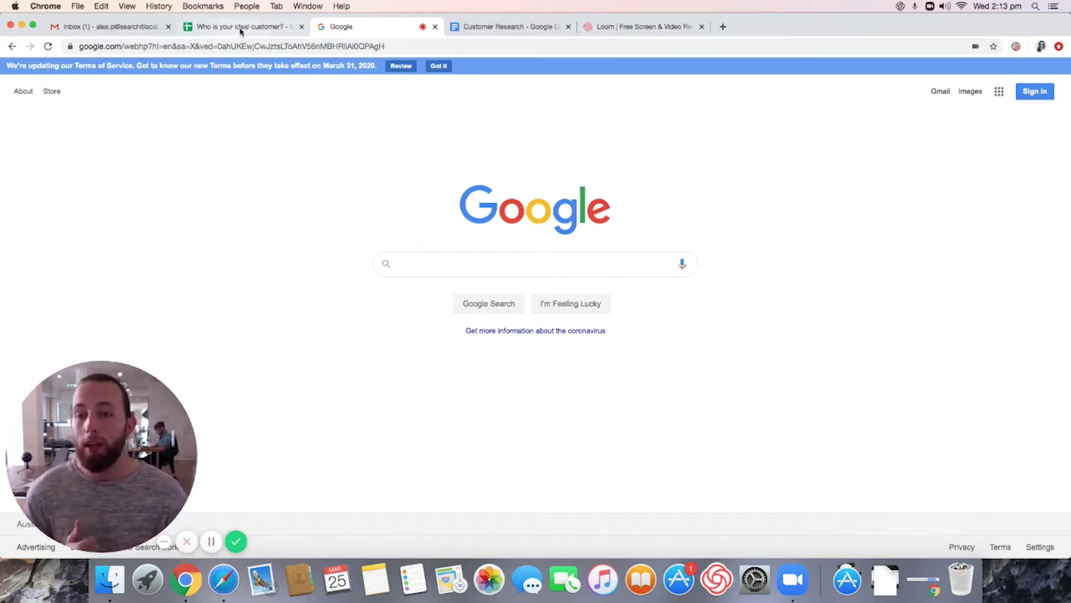
Step: Switch to the 'Who is your ideal customer?' spreadsheet showing the hopes, dreams, pains and barriers rows
click(241, 27)
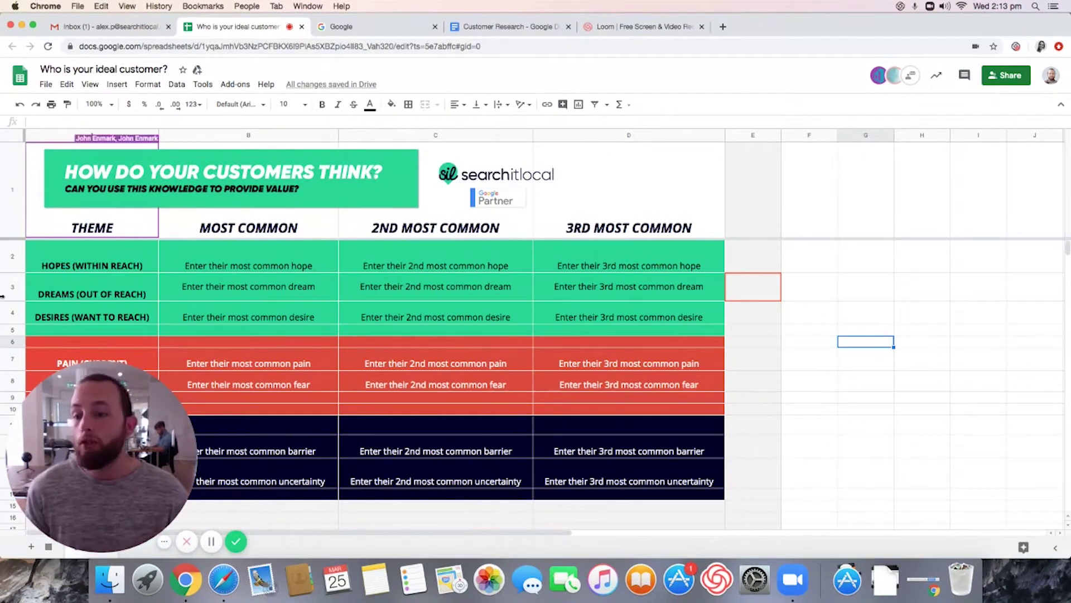
mouse_move(102, 456)
drag(121, 382, 938, 374)
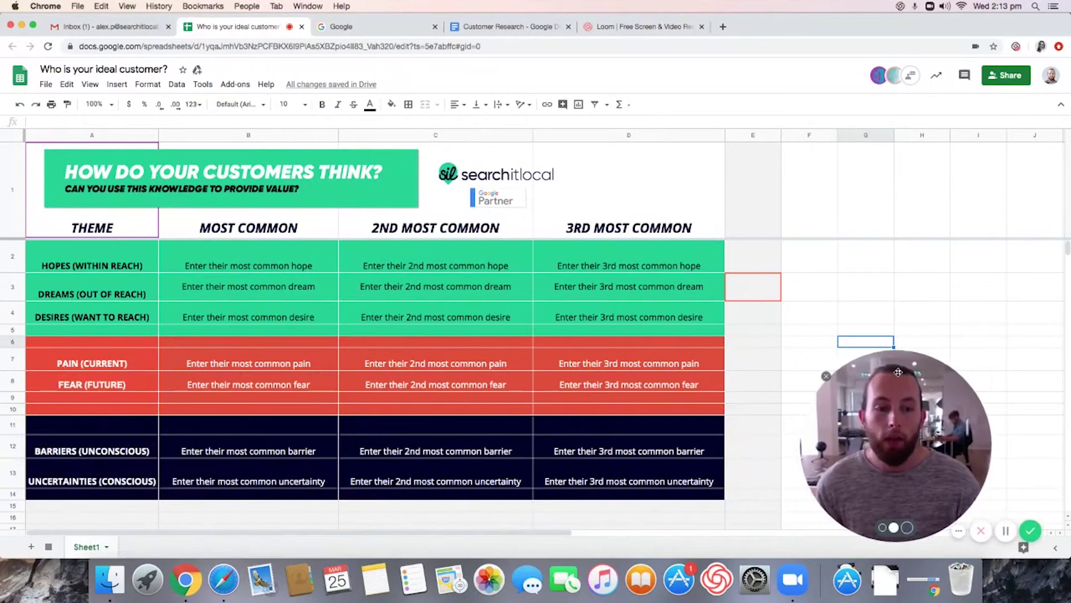